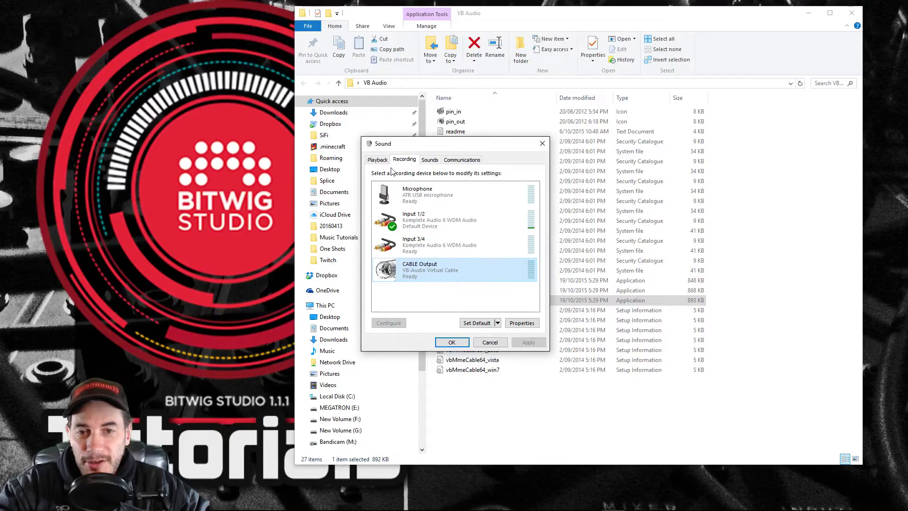
# View the available playback devices in the Sound settings, and close the settings.
pyautogui.click(378, 160)
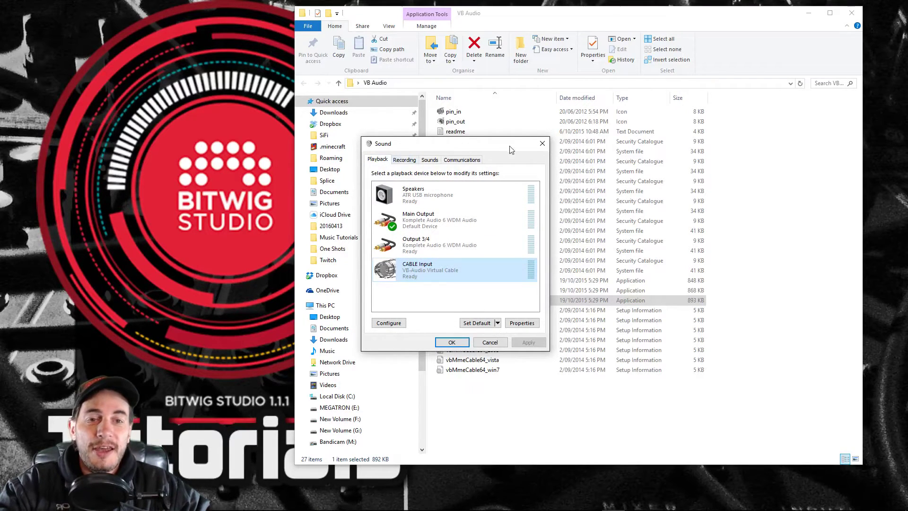
pyautogui.click(543, 143)
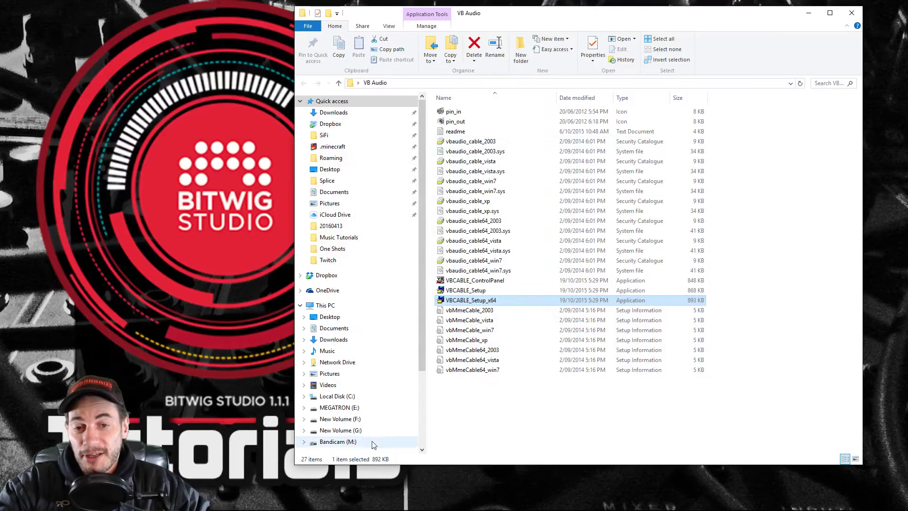
# Open the VB-Audio Virtual Cable Control Panel, review its latency and sampling rate options, and close it.
pyautogui.click(452, 281)
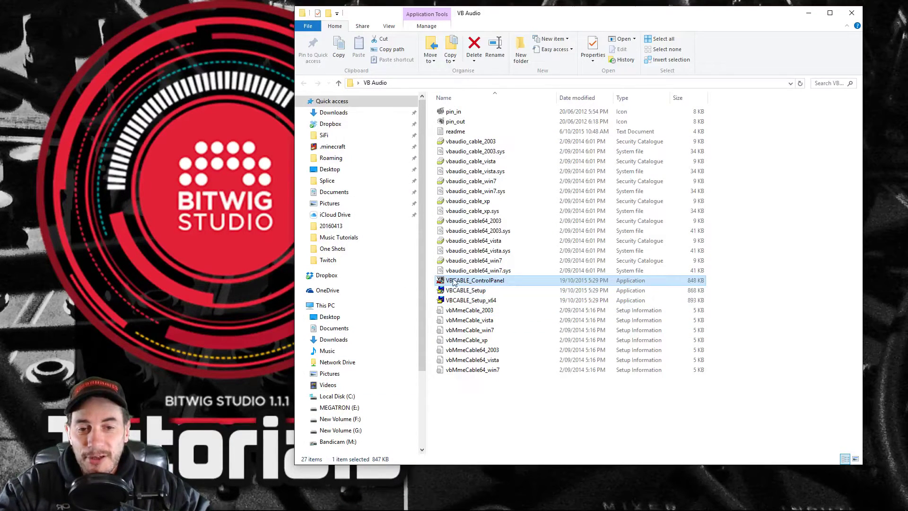
pyautogui.click(479, 281)
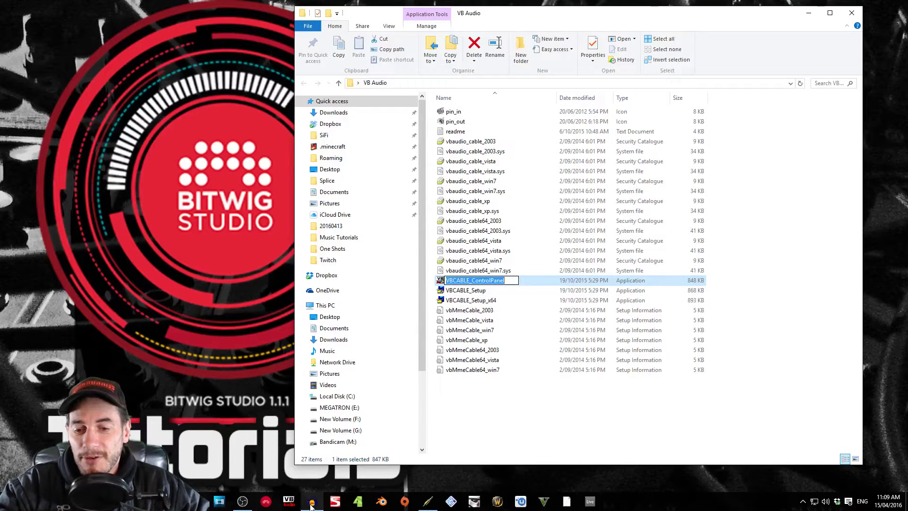
pyautogui.click(288, 502)
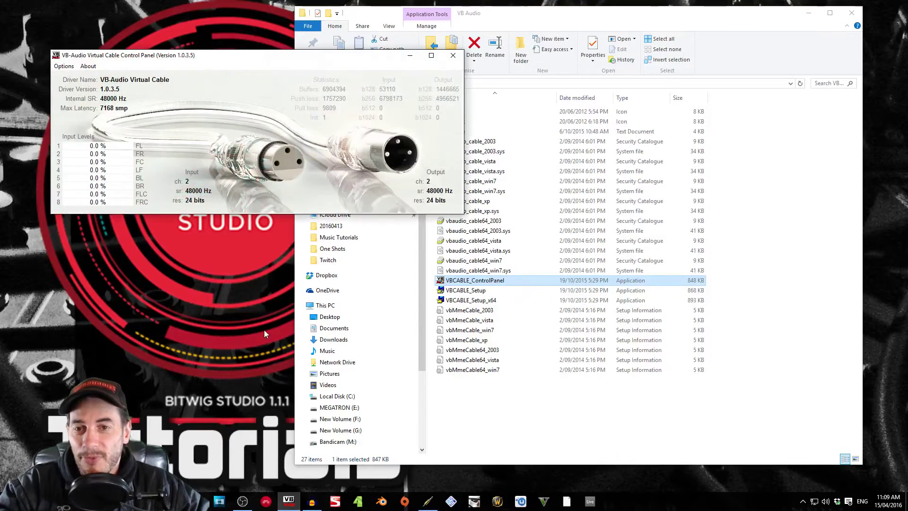
pyautogui.moveTo(244, 55); pyautogui.dragTo(424, 116)
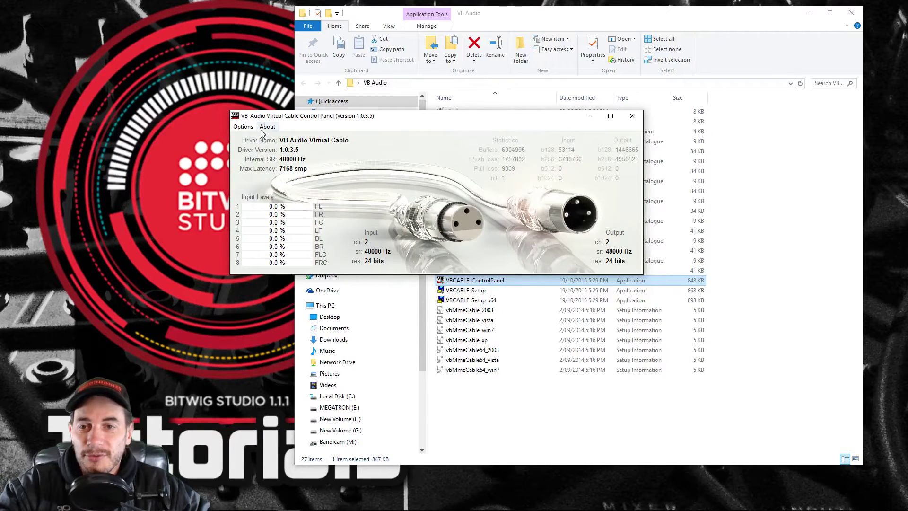
pyautogui.click(243, 127)
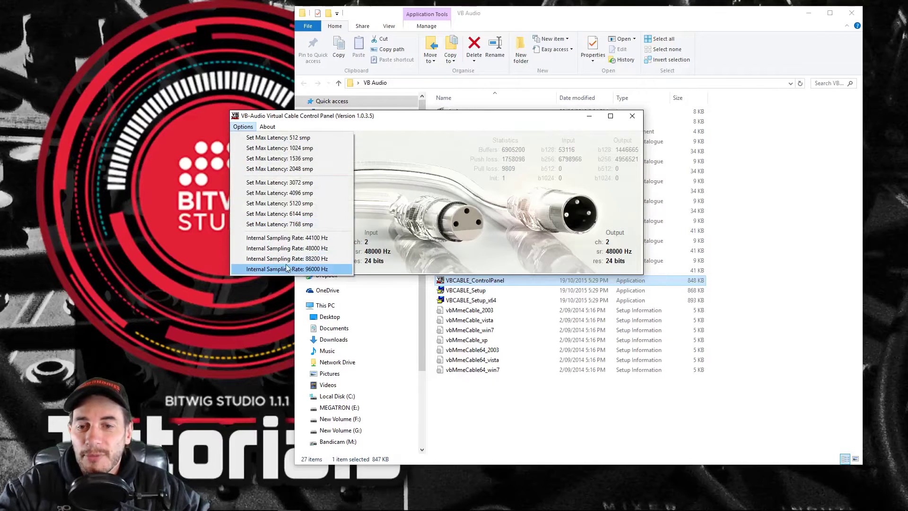
pyautogui.click(392, 120)
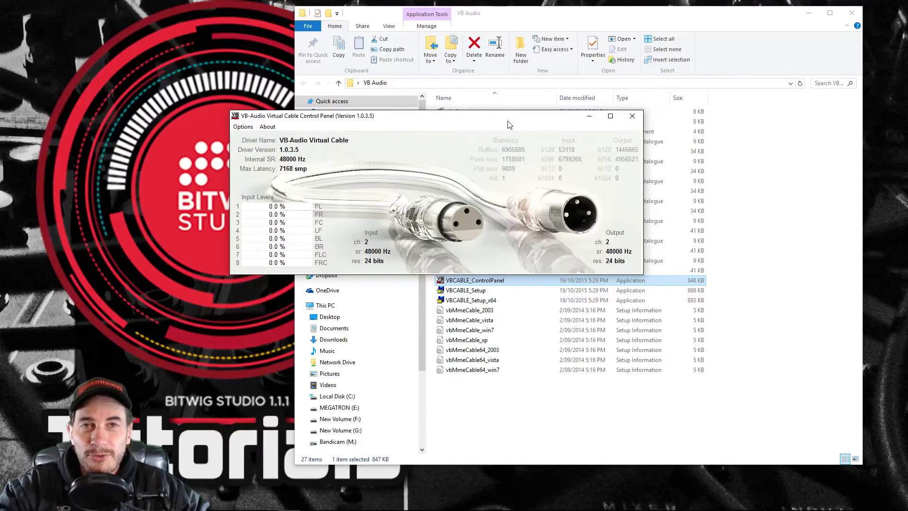
pyautogui.click(631, 118)
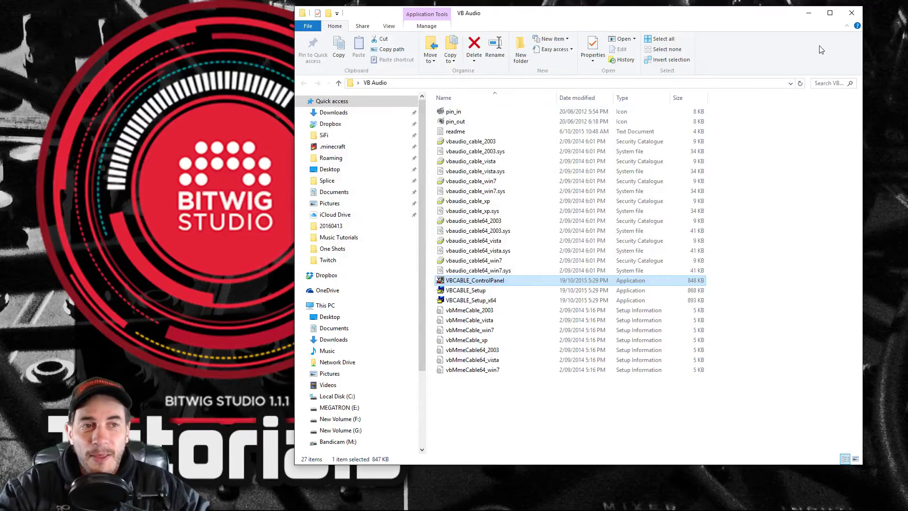
# Close the VB Audio folder and switch to Ableton Live 9 Suite in a maximized window.
pyautogui.click(851, 13)
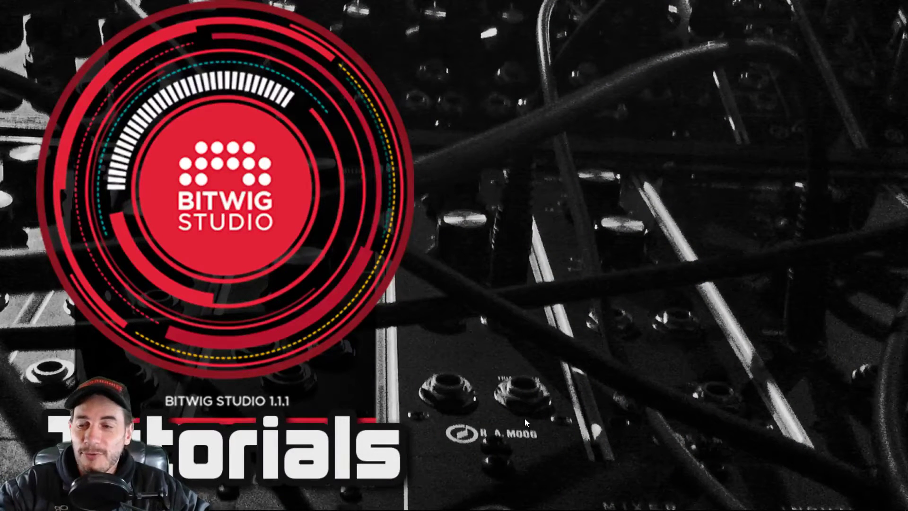
pyautogui.moveTo(498, 508)
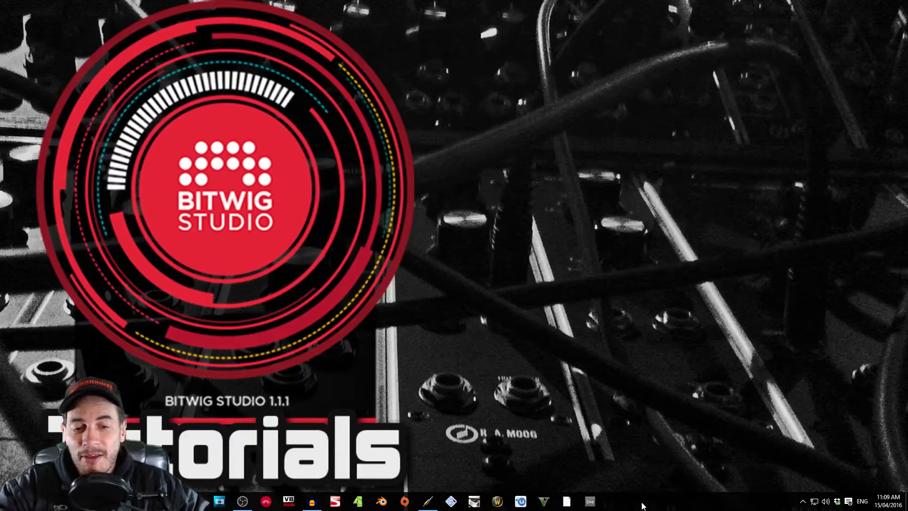
pyautogui.click(595, 504)
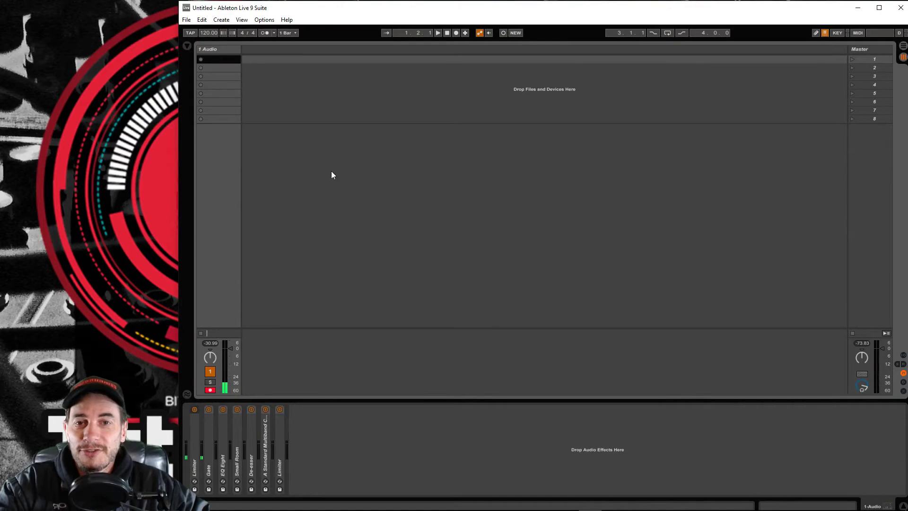
pyautogui.moveTo(536, 13); pyautogui.dragTo(444, 16)
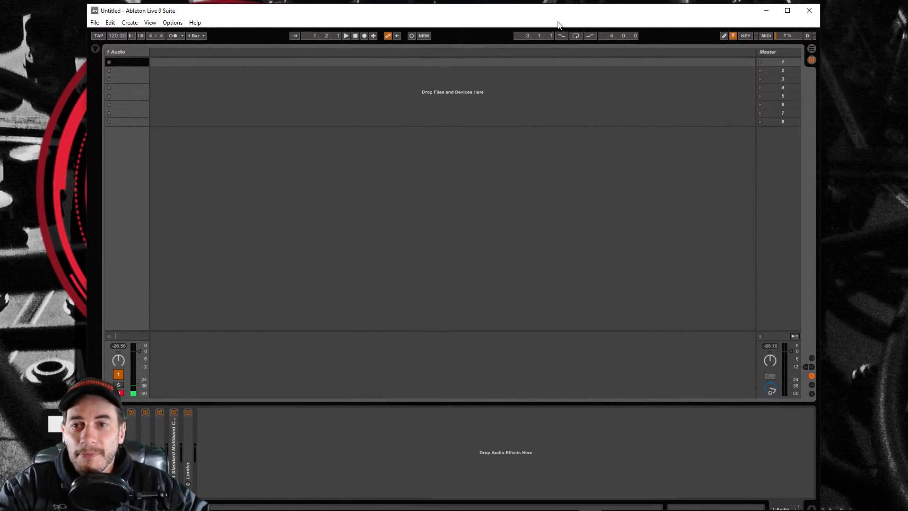
pyautogui.click(788, 11)
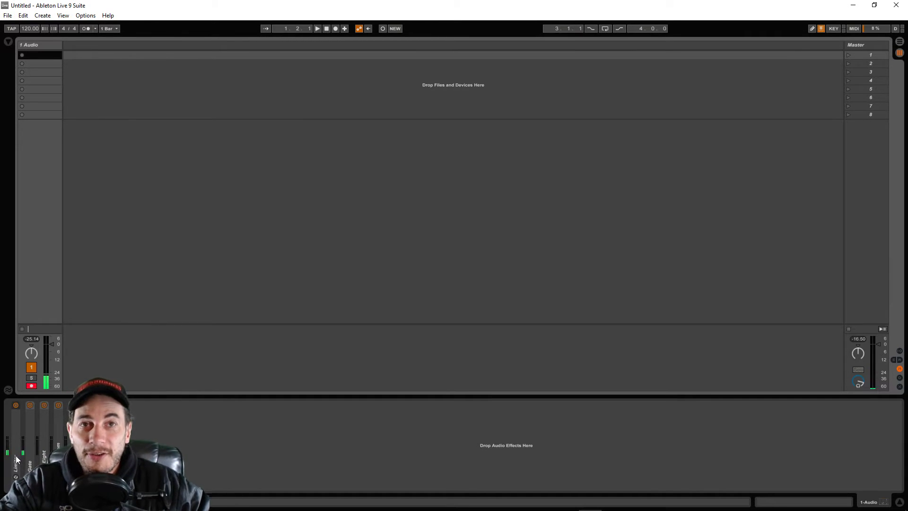
# Open Live's audio preferences and set the driver type to MME/DirectX.
pyautogui.click(85, 16)
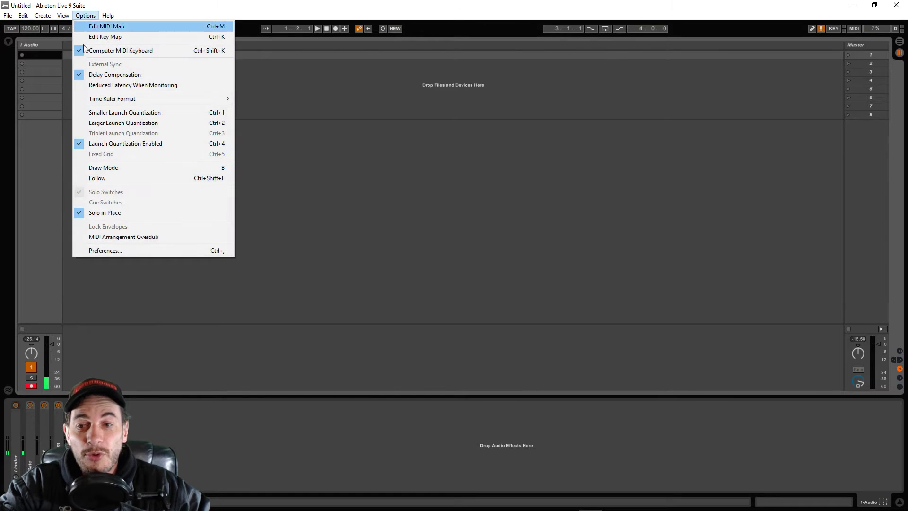
pyautogui.click(105, 250)
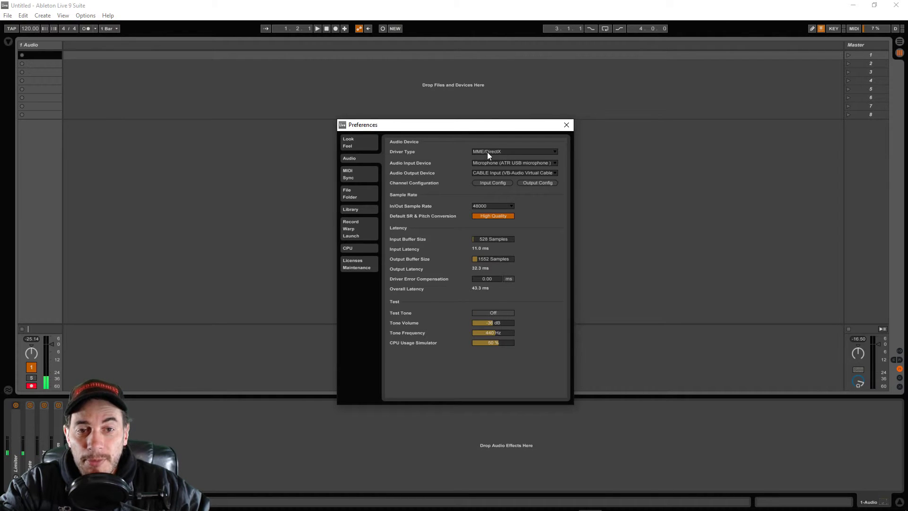
pyautogui.click(509, 152)
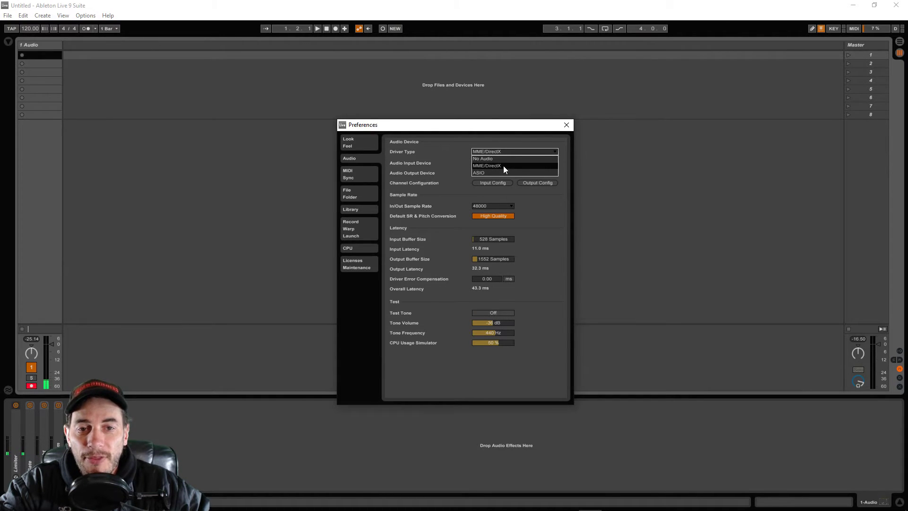
pyautogui.click(503, 166)
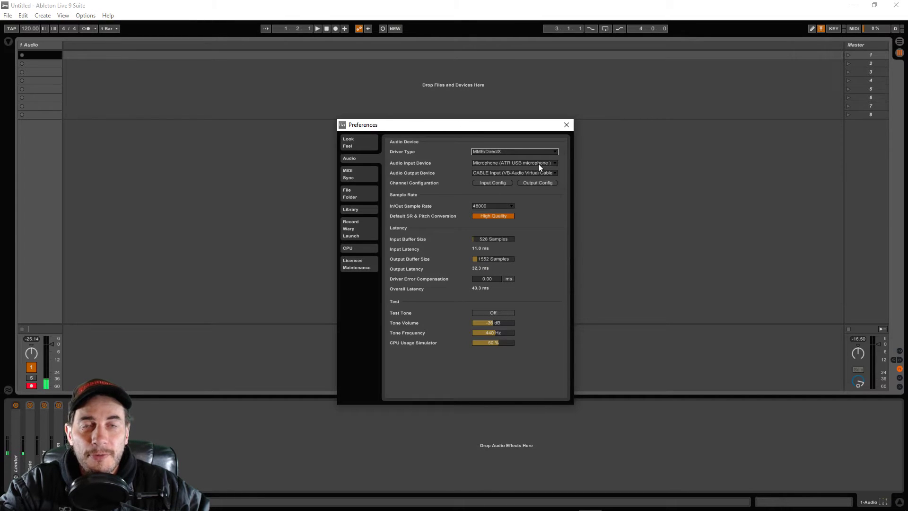
# Review the audio input devices and set the audio output device to CABLE Input (VB-Audio Virtual Cable) DX.
pyautogui.click(491, 166)
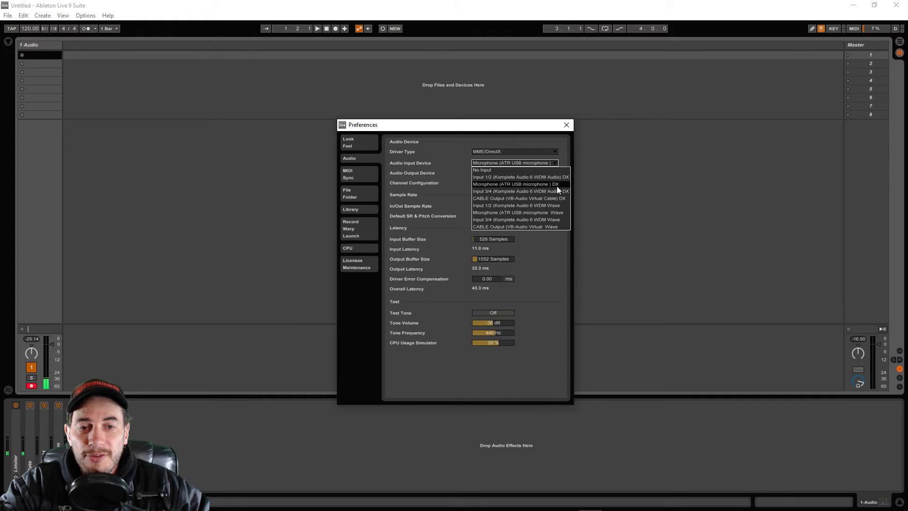
pyautogui.click(454, 172)
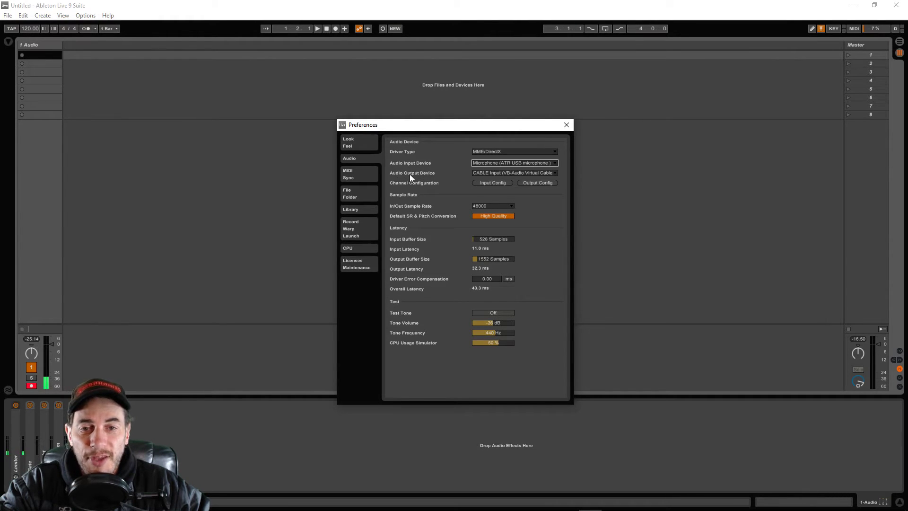
pyautogui.click(497, 172)
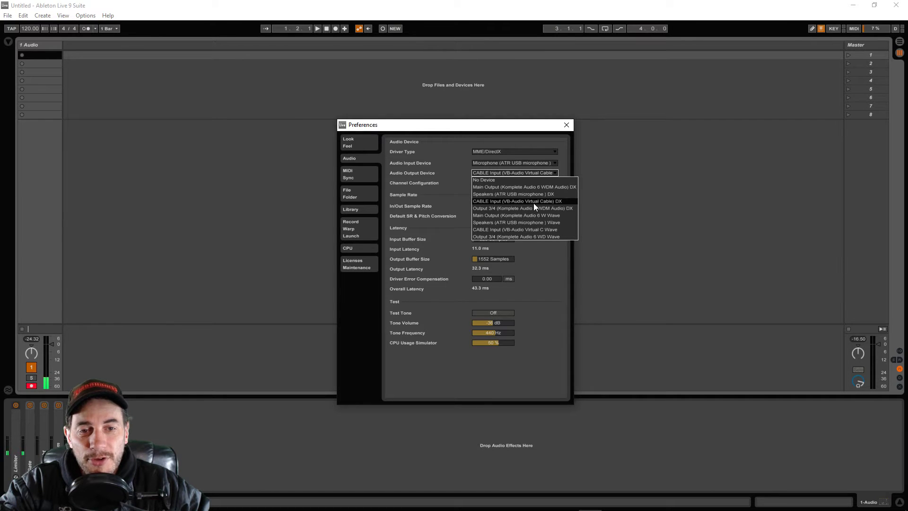
pyautogui.click(554, 201)
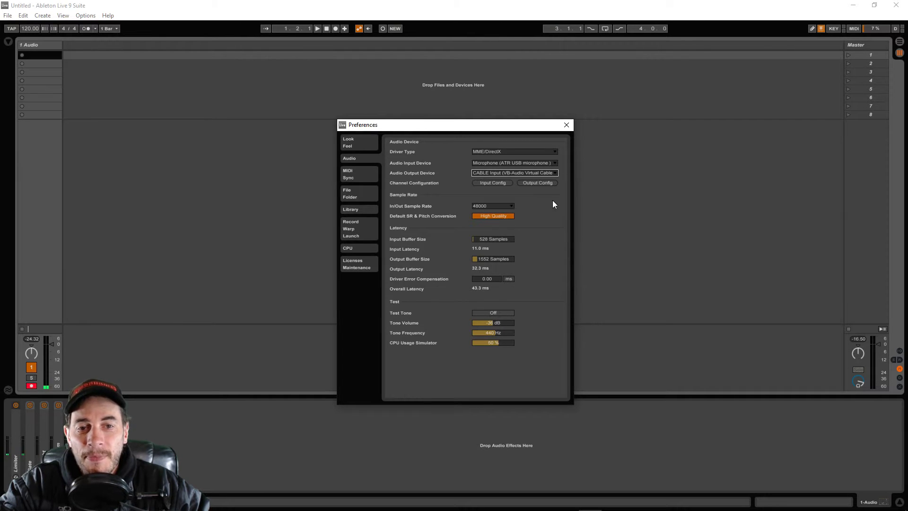
# Inspect the input and output channel configurations without changing them, and close the preferences.
pyautogui.click(489, 183)
pyautogui.click(475, 389)
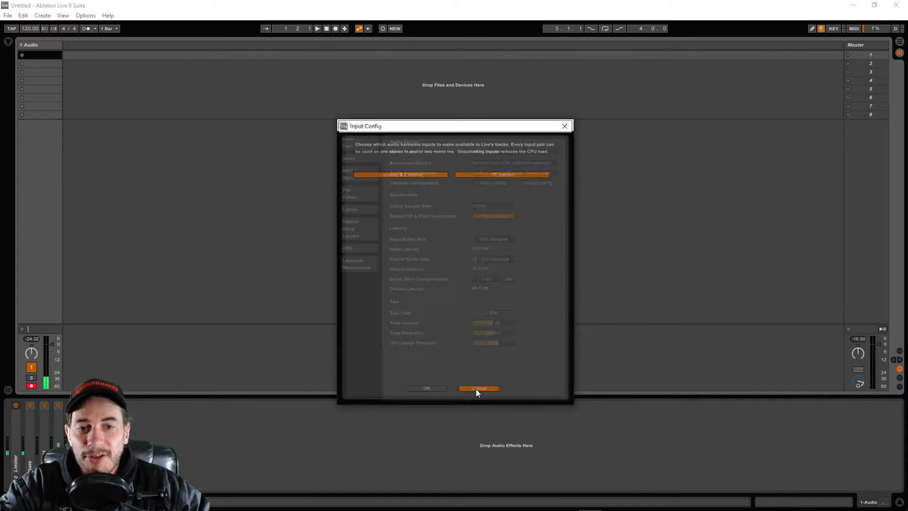
pyautogui.click(522, 183)
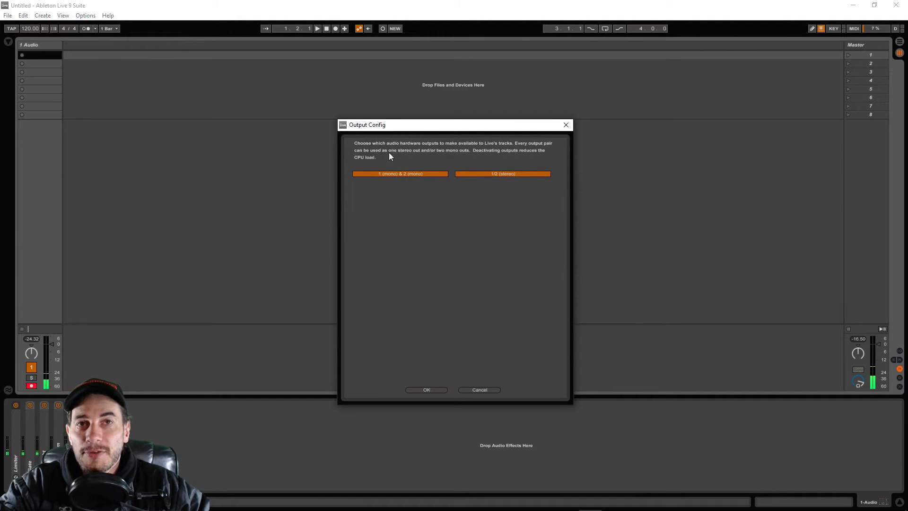
pyautogui.click(479, 390)
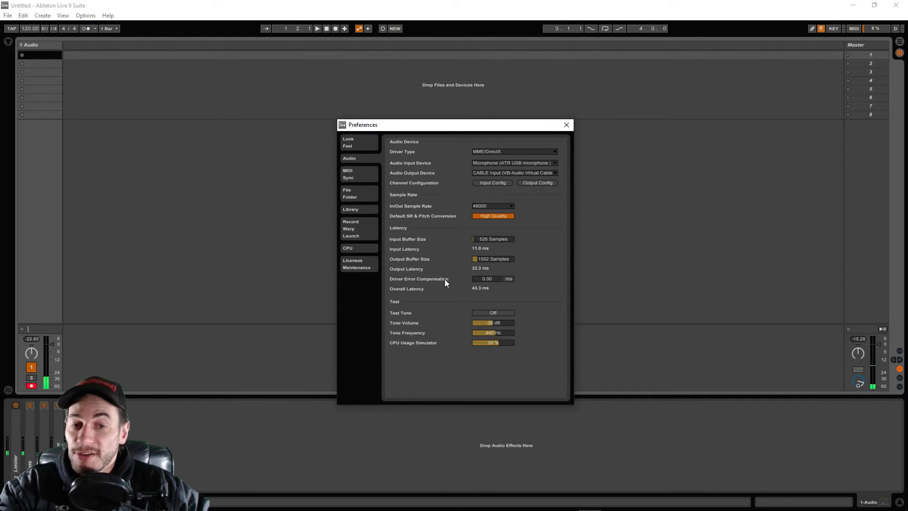
pyautogui.click(567, 126)
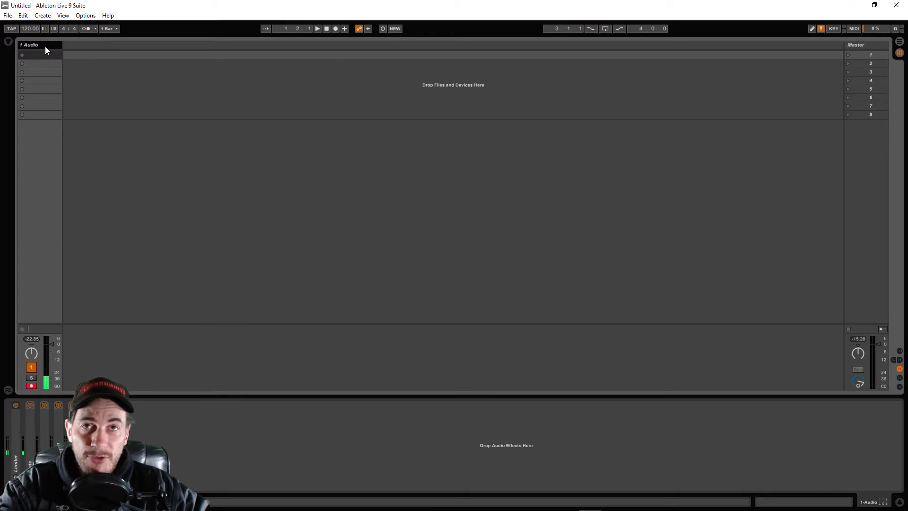
# Insert one audio track and two MIDI tracks after the 1 Audio track.
pyautogui.rightClick(74, 49)
pyautogui.click(78, 54)
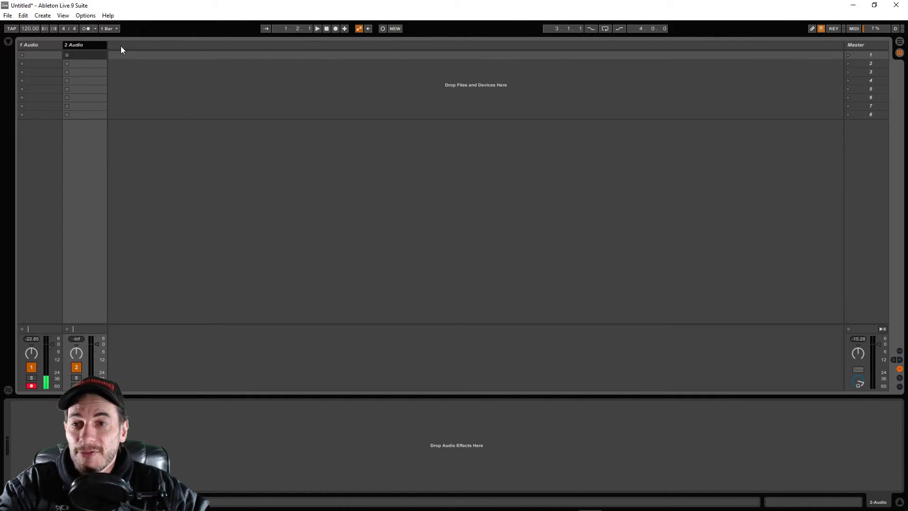
pyautogui.rightClick(121, 46)
pyautogui.click(126, 57)
pyautogui.rightClick(171, 45)
pyautogui.click(183, 57)
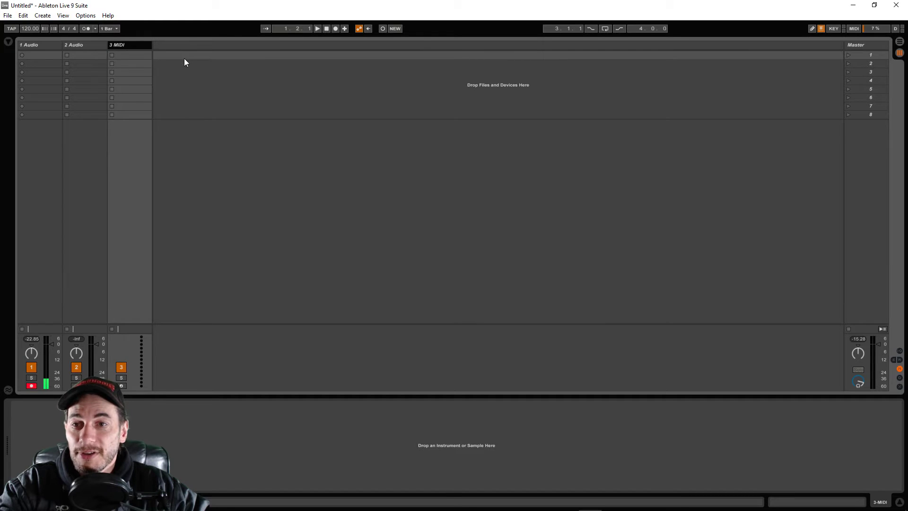
# Delete the 2 Audio, 3 MIDI and 4 MIDI tracks, keeping only 1 Audio.
pyautogui.click(75, 46)
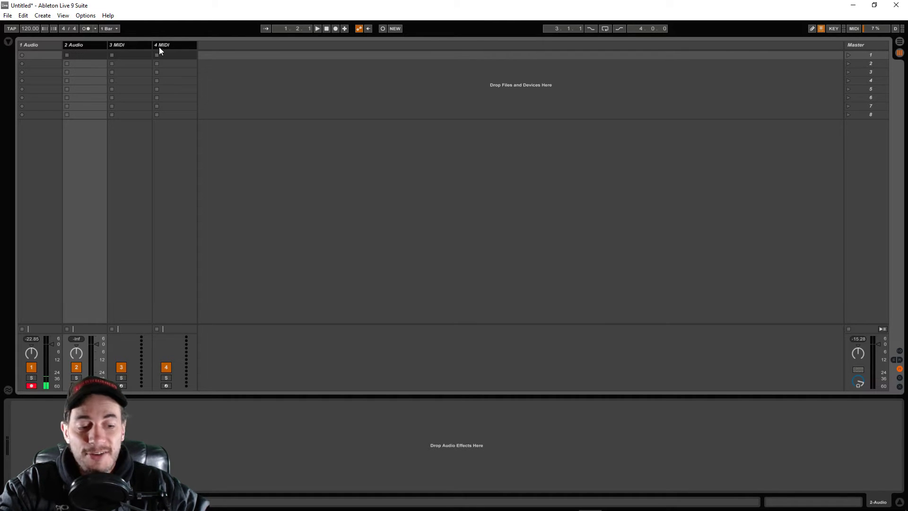
pyautogui.keyDown('shift'); pyautogui.click(159, 47); pyautogui.keyUp('shift')
pyautogui.press('Delete')
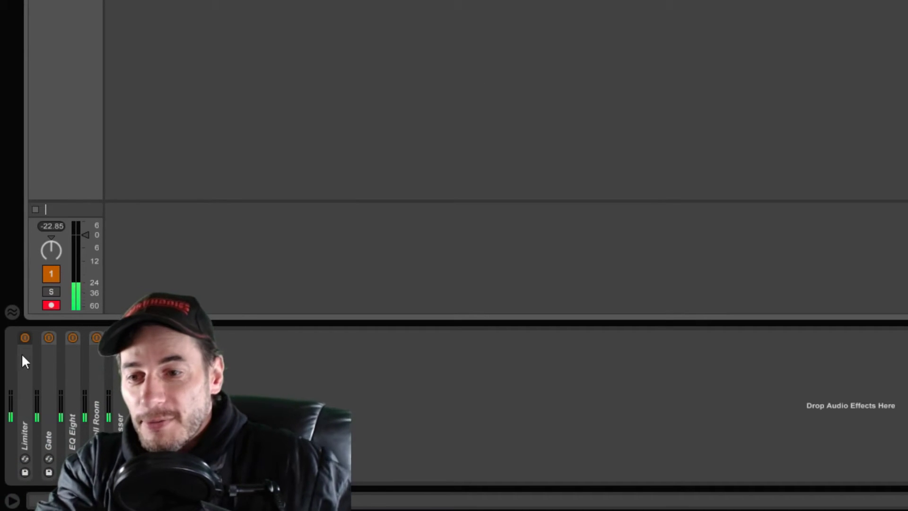
# Expand the first Limiter in the 1 Audio device chain, and disarm and re-arm the track for recording.
pyautogui.doubleClick(22, 382)
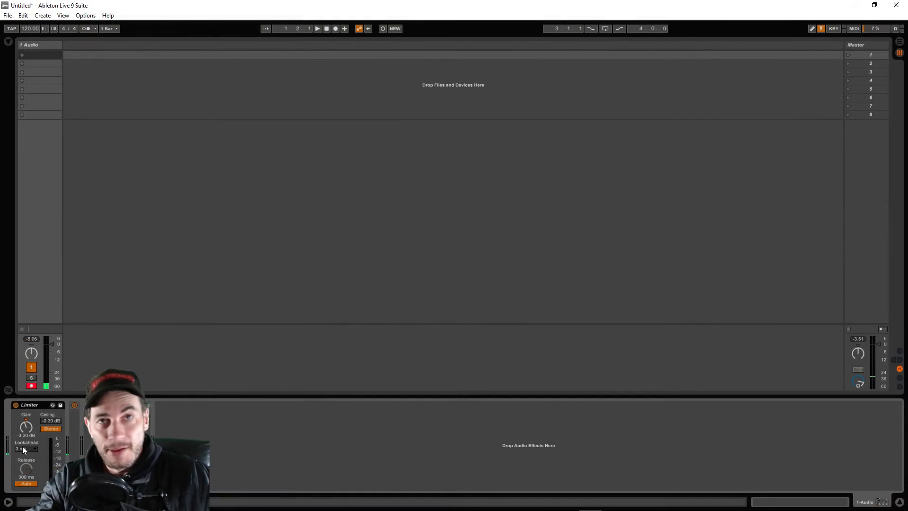
pyautogui.click(32, 385)
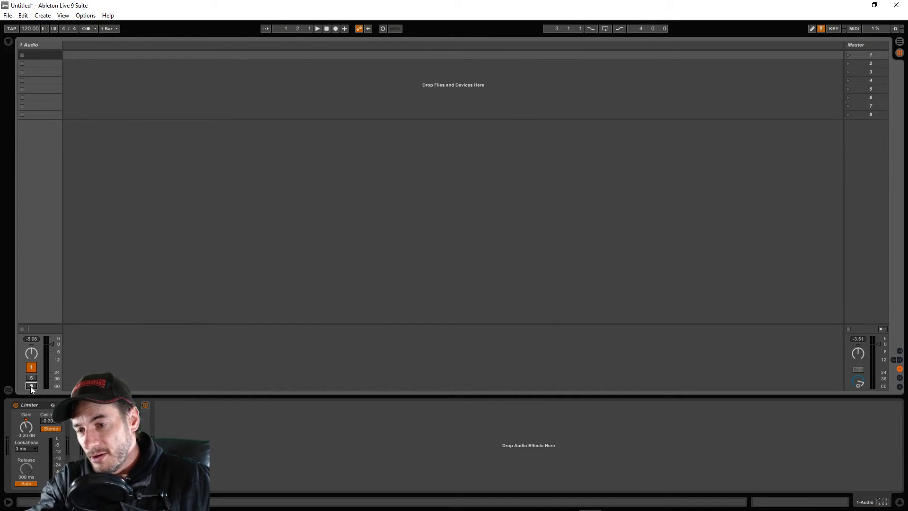
pyautogui.click(32, 386)
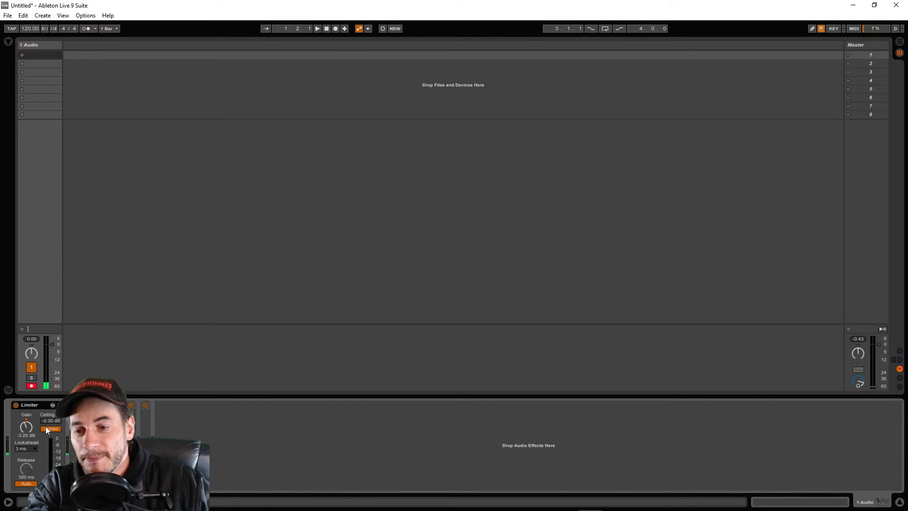
# Show the info view and expand the Gate device in the 1 Audio effects chain.
pyautogui.hotkey('shift', '?')
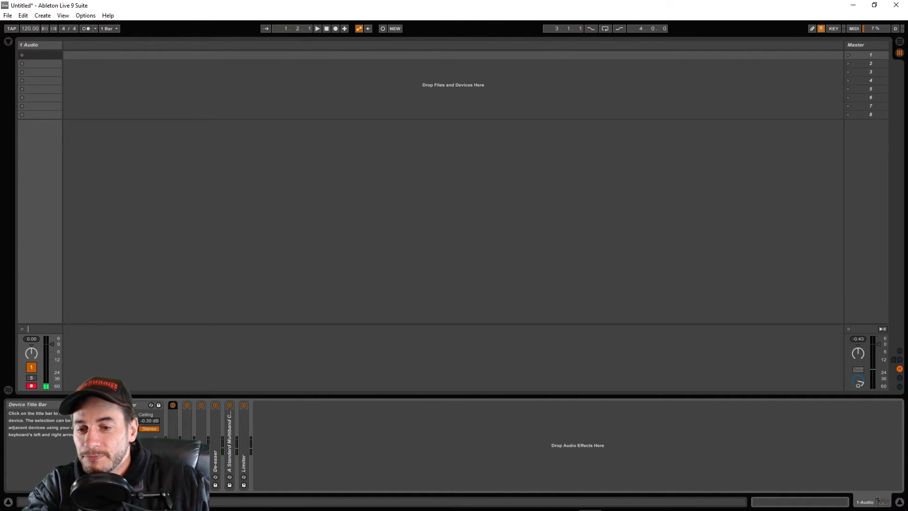
pyautogui.doubleClick(173, 440)
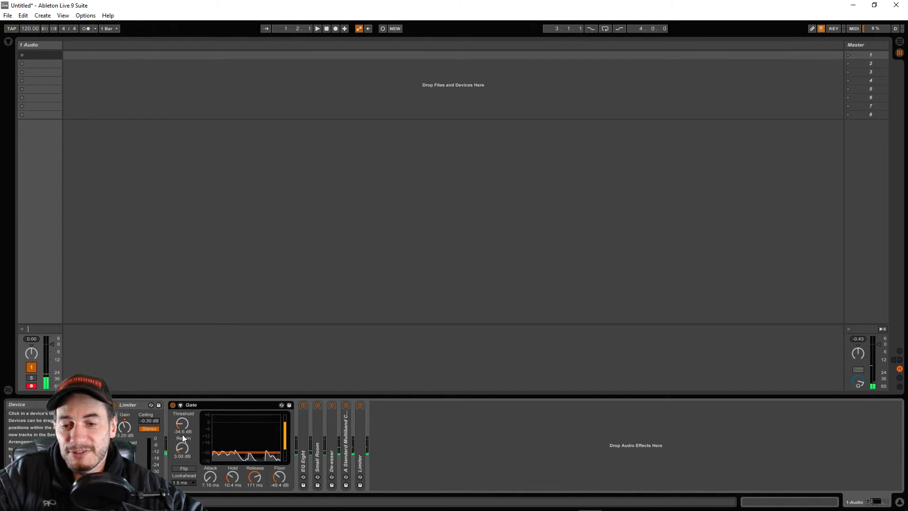
# Reveal and hide the Gate's sidechain controls, and expand the EQ Eight device in the 1 Audio chain.
pyautogui.click(181, 405)
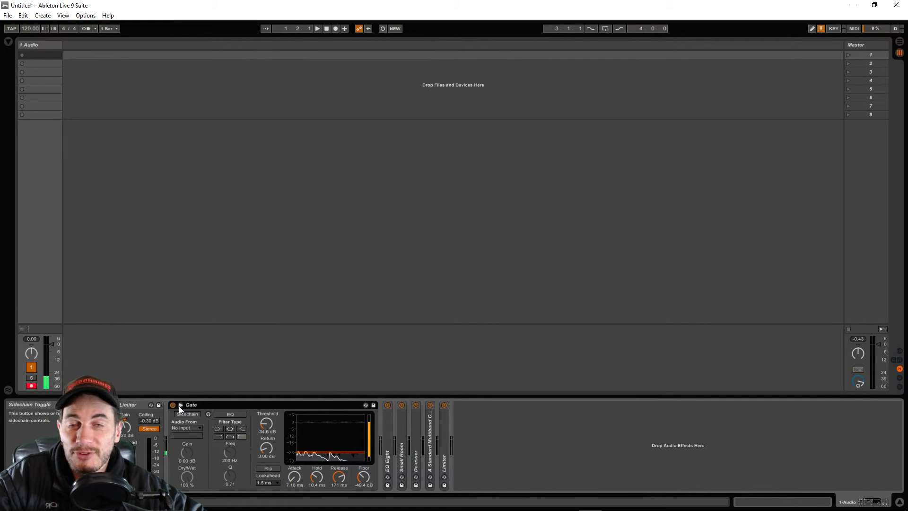
pyautogui.click(179, 405)
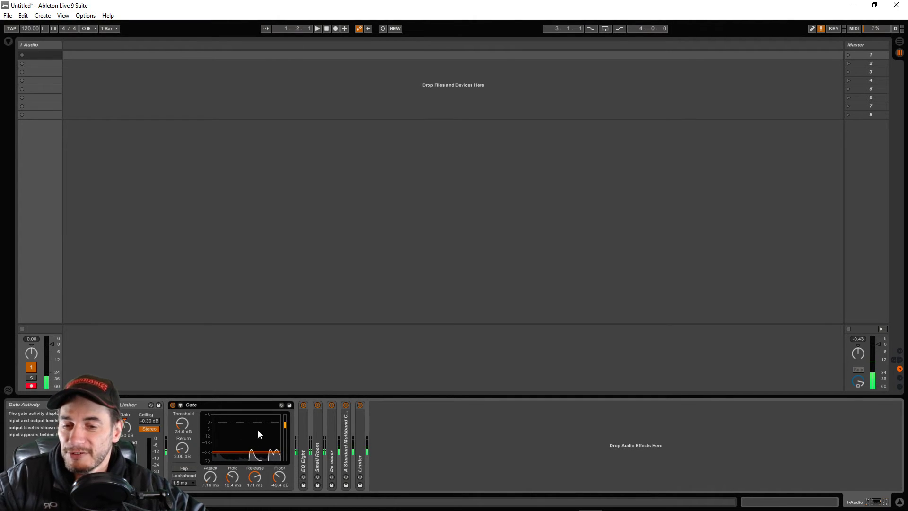
pyautogui.doubleClick(303, 440)
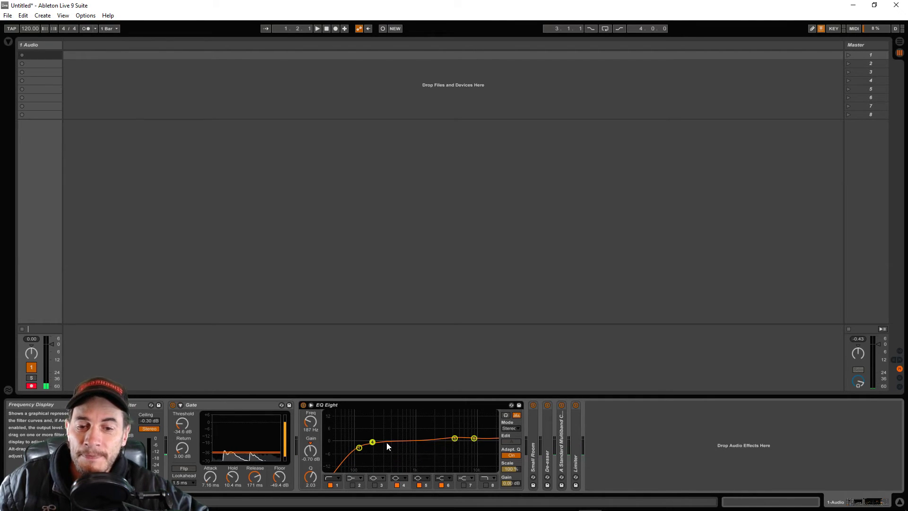
# Review the EQ Eight filter bands and move band 5 to about 3.06 kHz, keeping its gain at 1.36 dB.
pyautogui.click(359, 447)
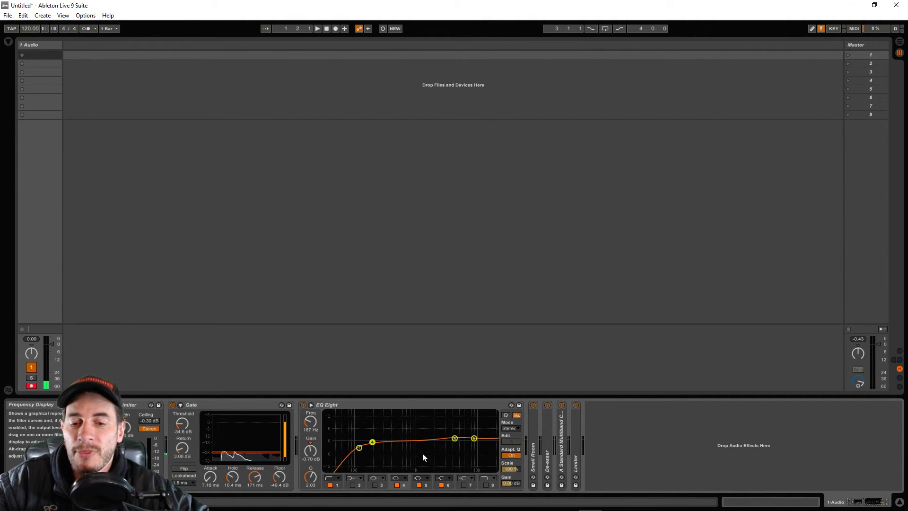
pyautogui.click(454, 439)
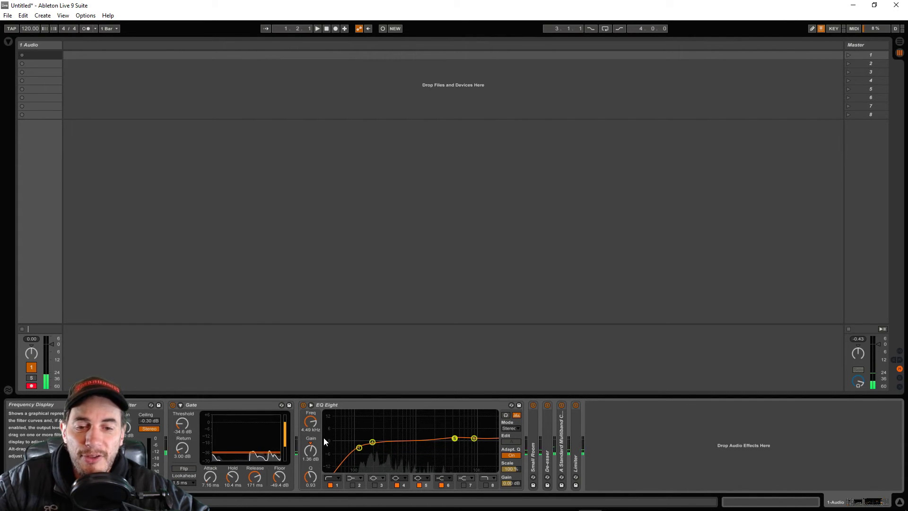
pyautogui.moveTo(454, 438); pyautogui.dragTo(445, 438)
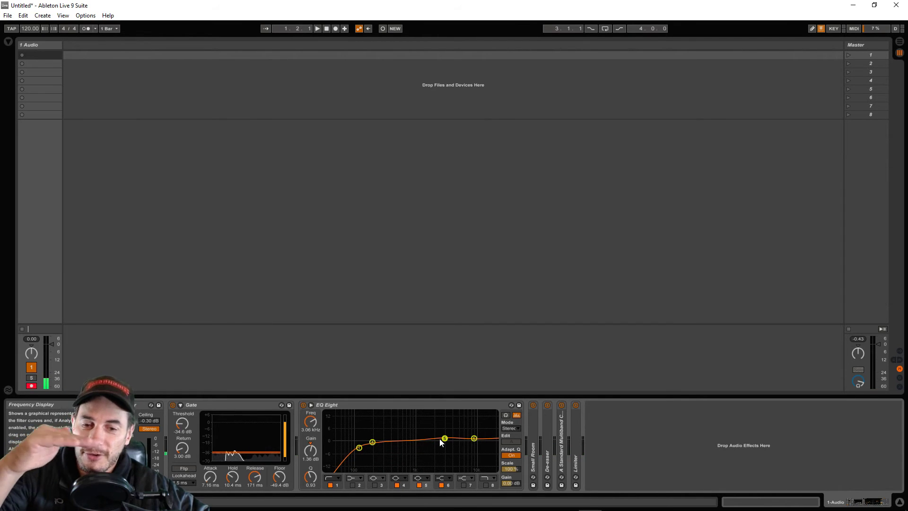
pyautogui.click(473, 438)
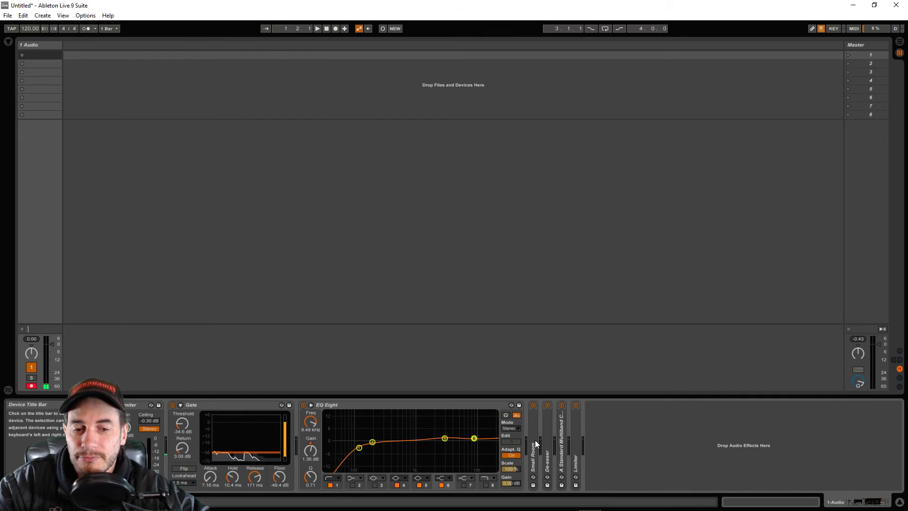
# Expand the Small Room reverb and then the De-esser for review, collapsing EQ Eight and Small Room.
pyautogui.doubleClick(535, 458)
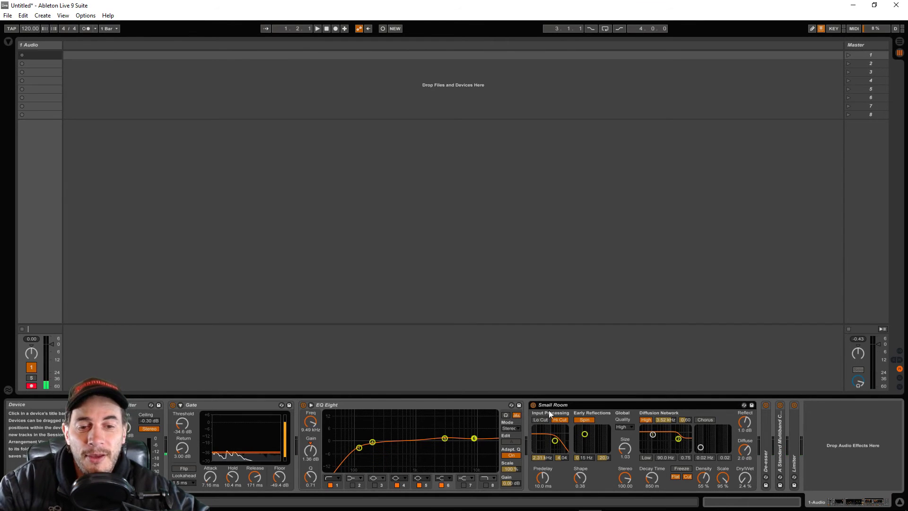
pyautogui.doubleClick(435, 405)
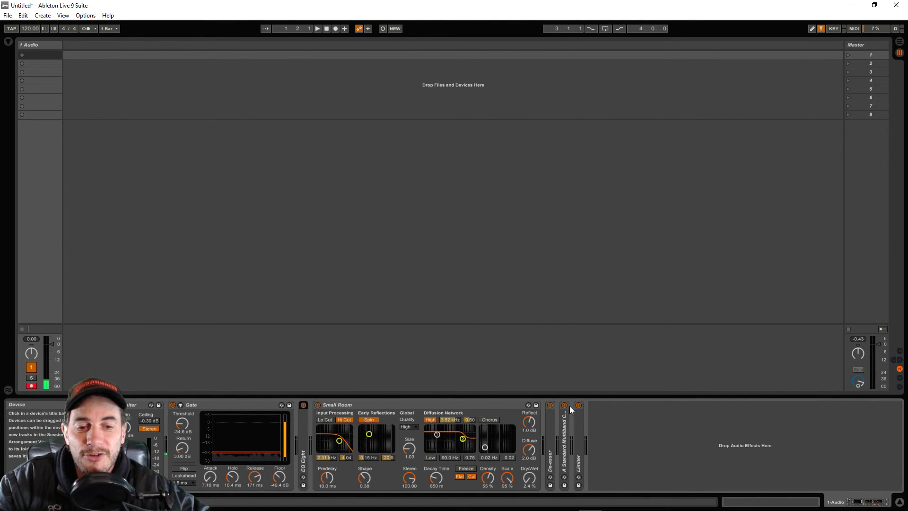
pyautogui.doubleClick(550, 433)
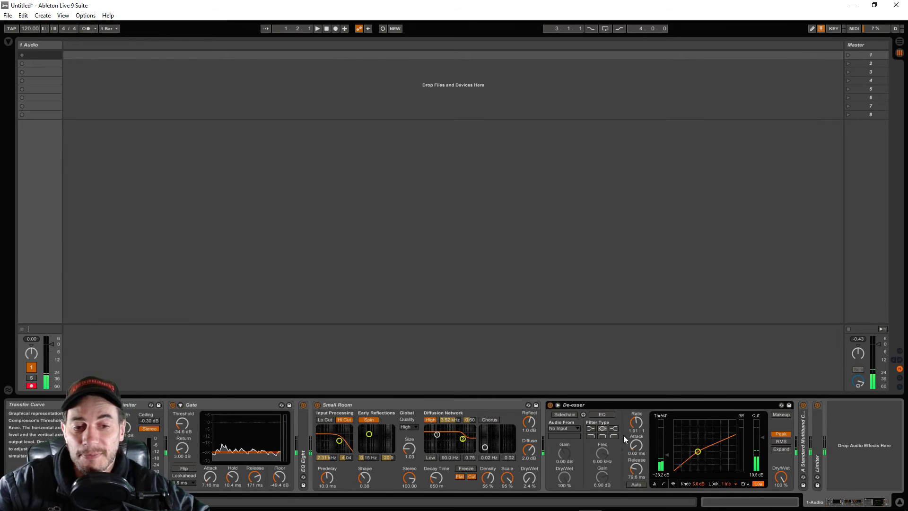
pyautogui.doubleClick(436, 405)
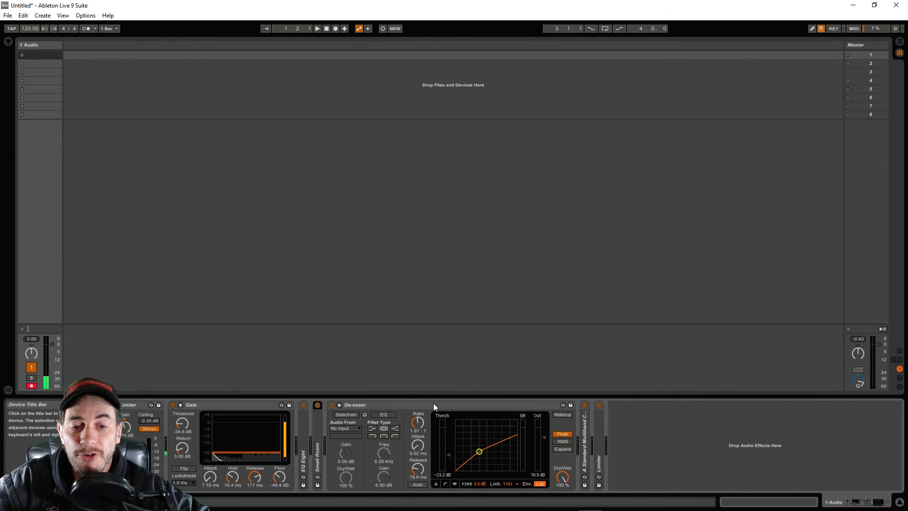
# Collapse the De-esser, and expand A Standard Multiband Comp and the final Limiter to review their settings.
pyautogui.doubleClick(433, 403)
pyautogui.doubleClick(345, 430)
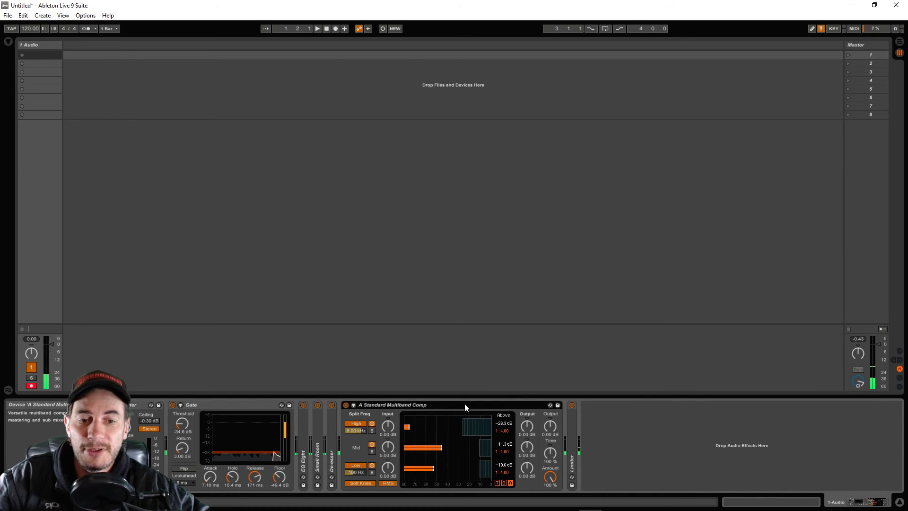
pyautogui.doubleClick(572, 451)
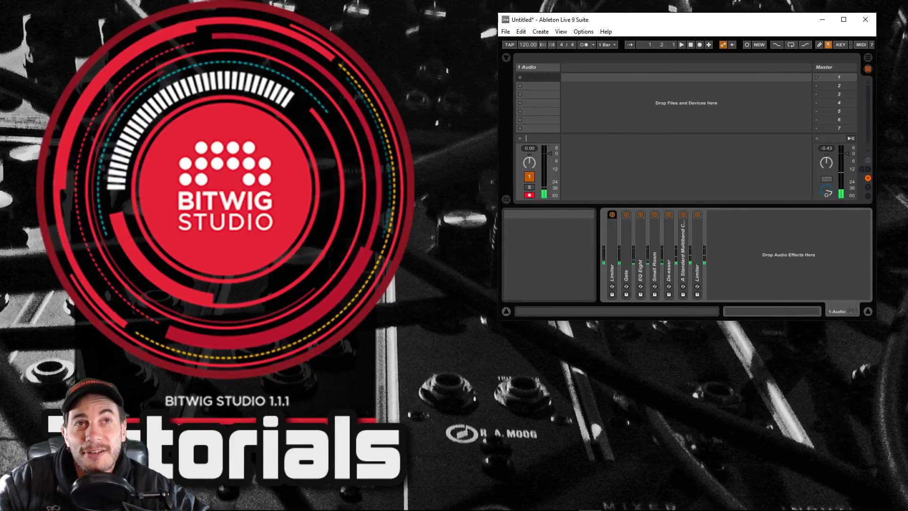
# Switch to OBS and move its window over the Ableton Live window on the desktop.
pyautogui.hotkey('alt', 'Tab')
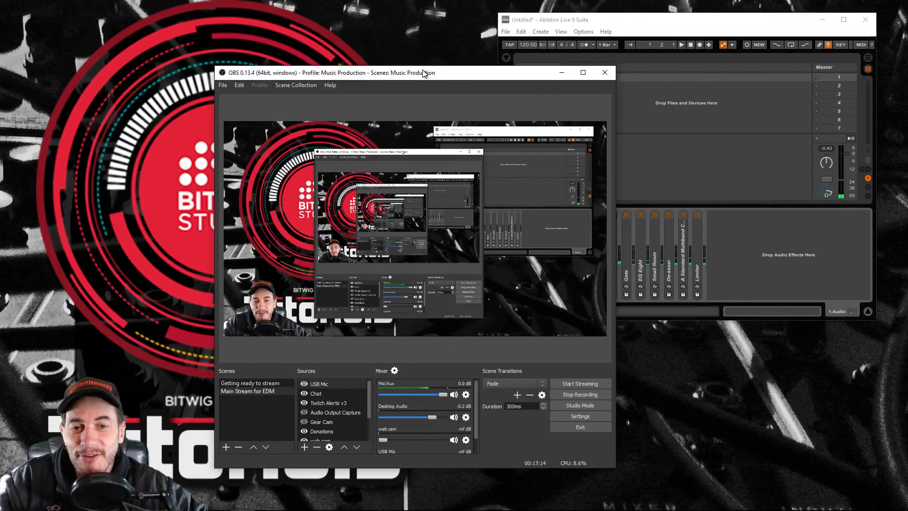
pyautogui.moveTo(425, 73); pyautogui.dragTo(687, 12)
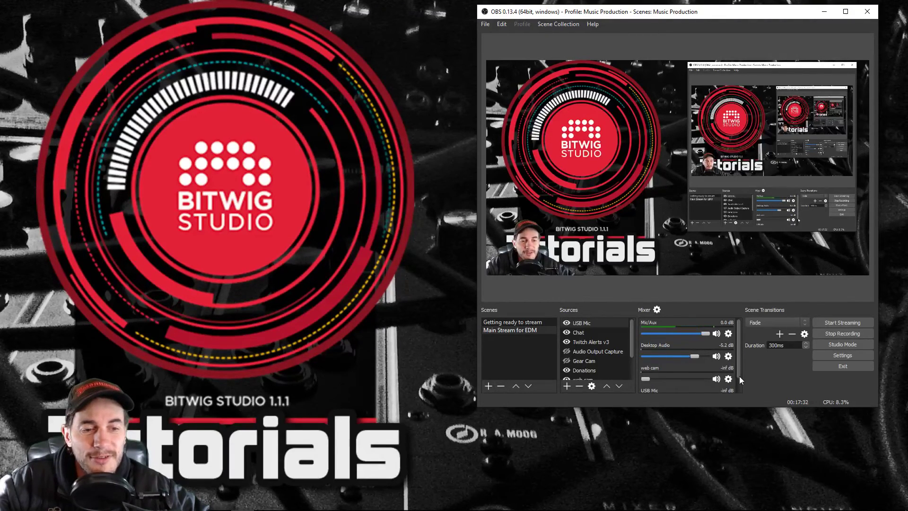
# Remove the USB Mic source from the current scene's sources and confirm the removal.
pyautogui.scroll(-1, 737, 358)
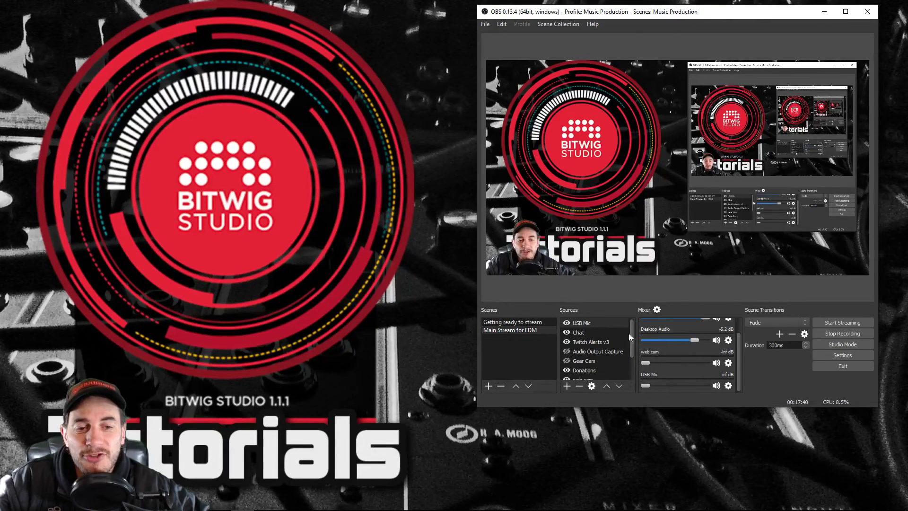
pyautogui.click(578, 386)
pyautogui.click(700, 224)
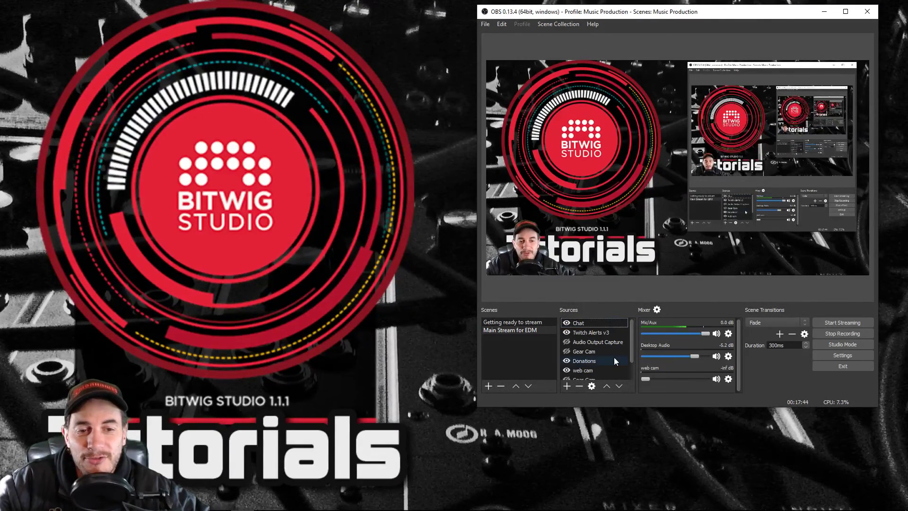